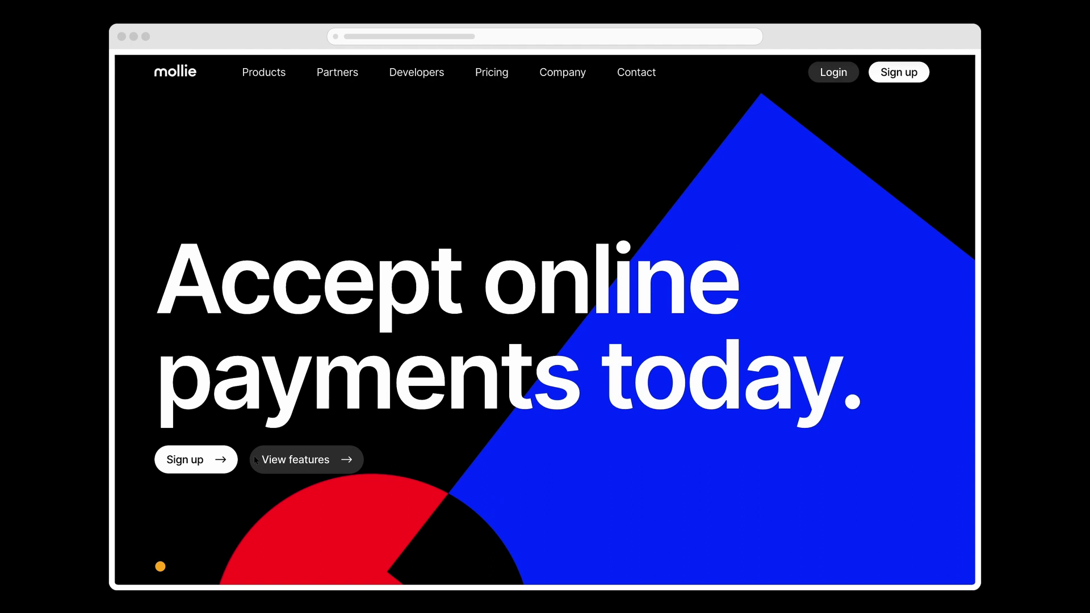
# - Sign up for a new Mollie account and begin activating it with company details
pyautogui.click(195, 465)
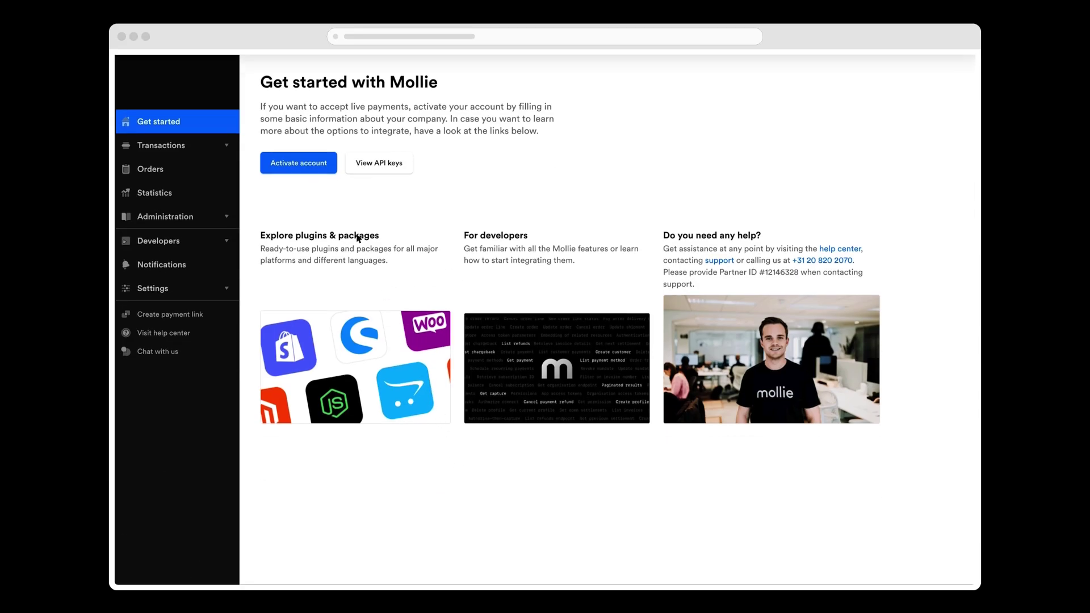
pyautogui.click(329, 172)
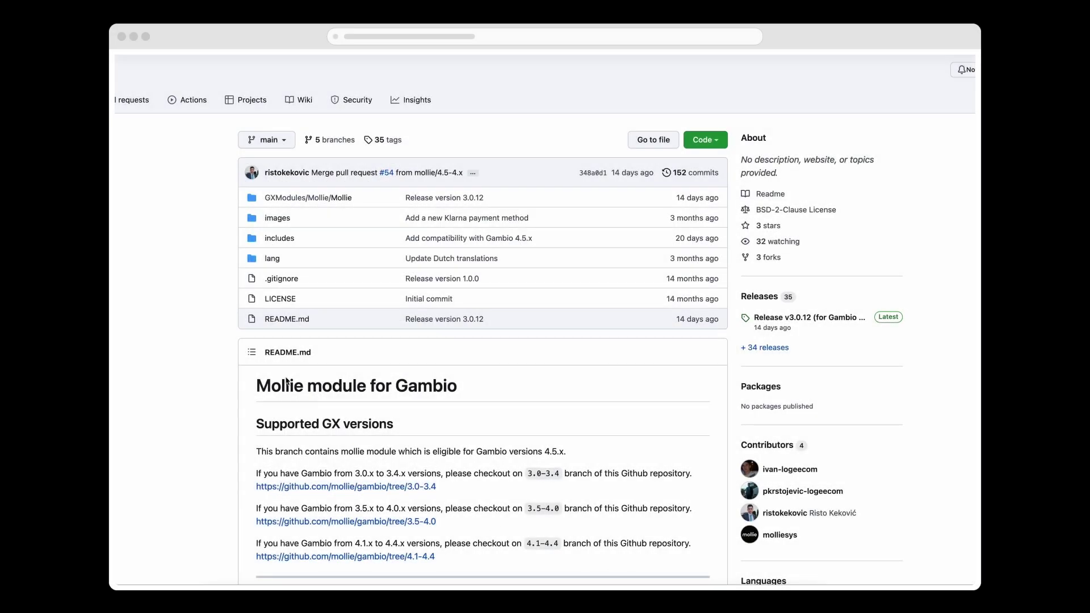
# - Open the repository wiki and read the Installation and setup guide for the Mollie Gambio module
pyautogui.click(305, 103)
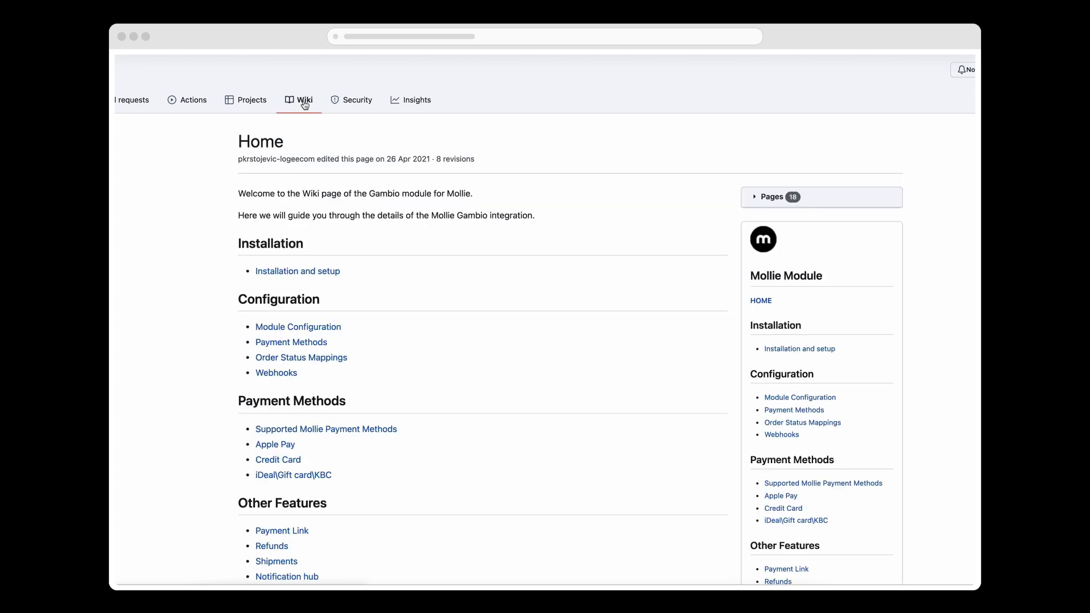
pyautogui.click(334, 273)
pyautogui.scroll(-5, 353, 281)
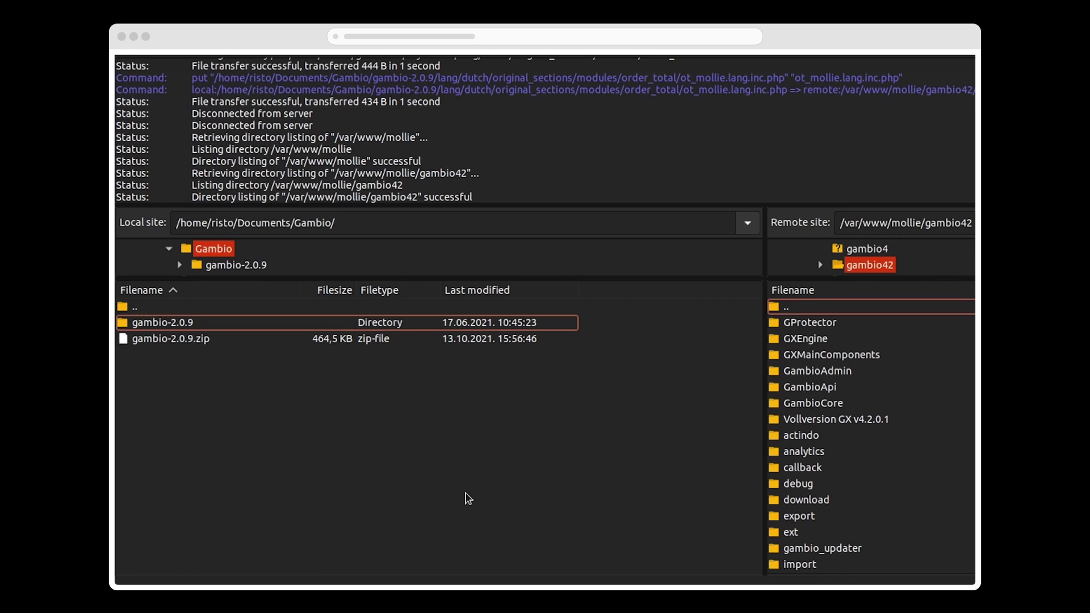
# - Upload all seven files and folders from local gambio-2.0.9 into the remote gambio42 directory
pyautogui.click(177, 344)
pyautogui.doubleClick(177, 325)
pyautogui.click(177, 327)
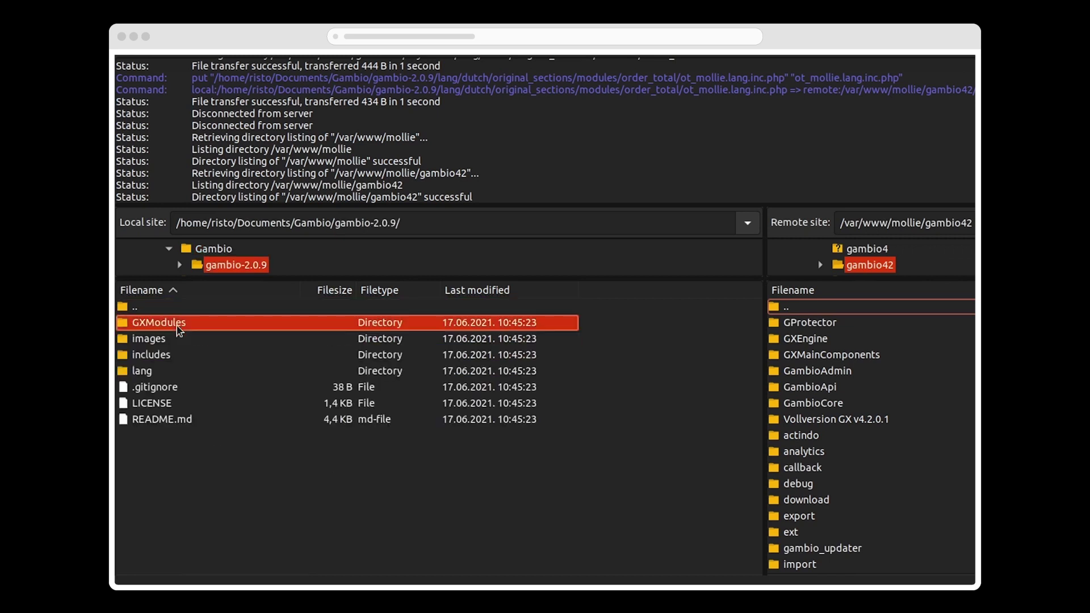
pyautogui.keyDown('shift'); pyautogui.click(185, 423); pyautogui.keyUp('shift')
pyautogui.moveTo(251, 388); pyautogui.dragTo(967, 450)
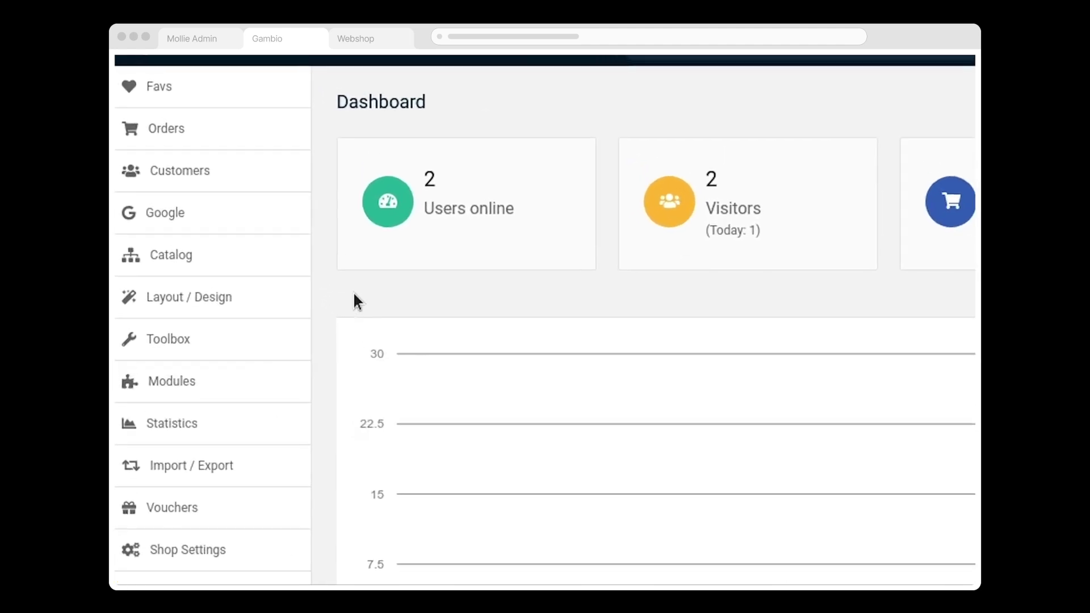
# - Execute the modules, page output and text cache clears under Toolbox > Cache
pyautogui.click(335, 339)
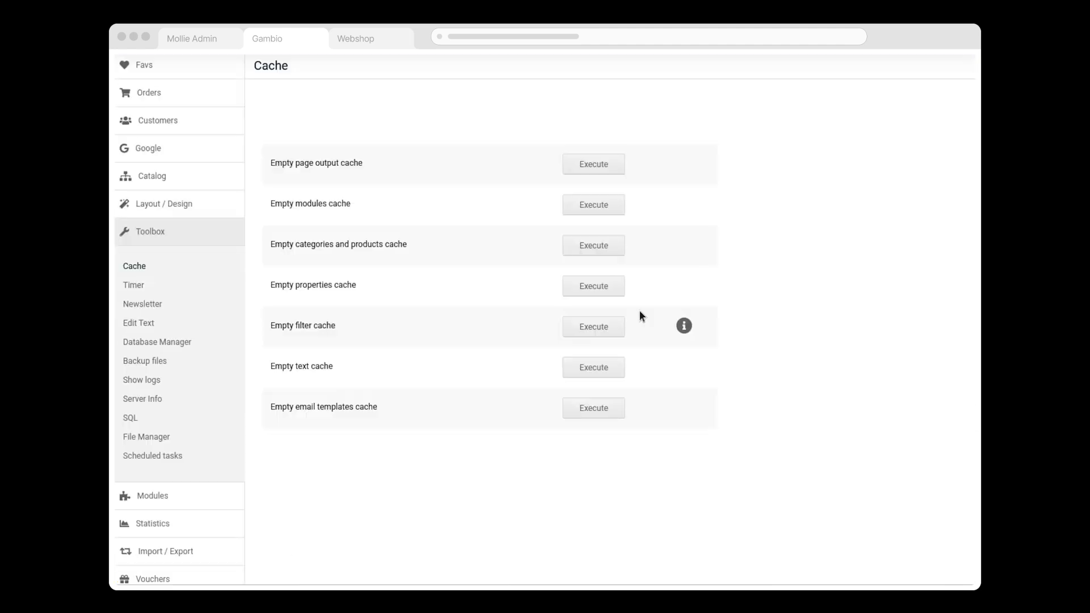
pyautogui.click(597, 206)
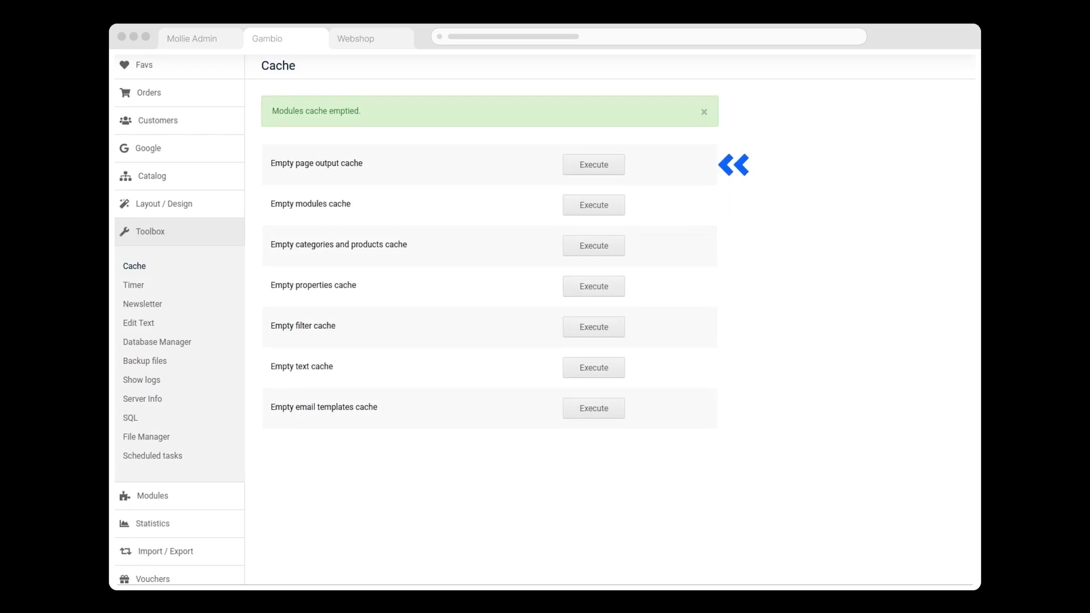
pyautogui.click(599, 174)
pyautogui.click(597, 370)
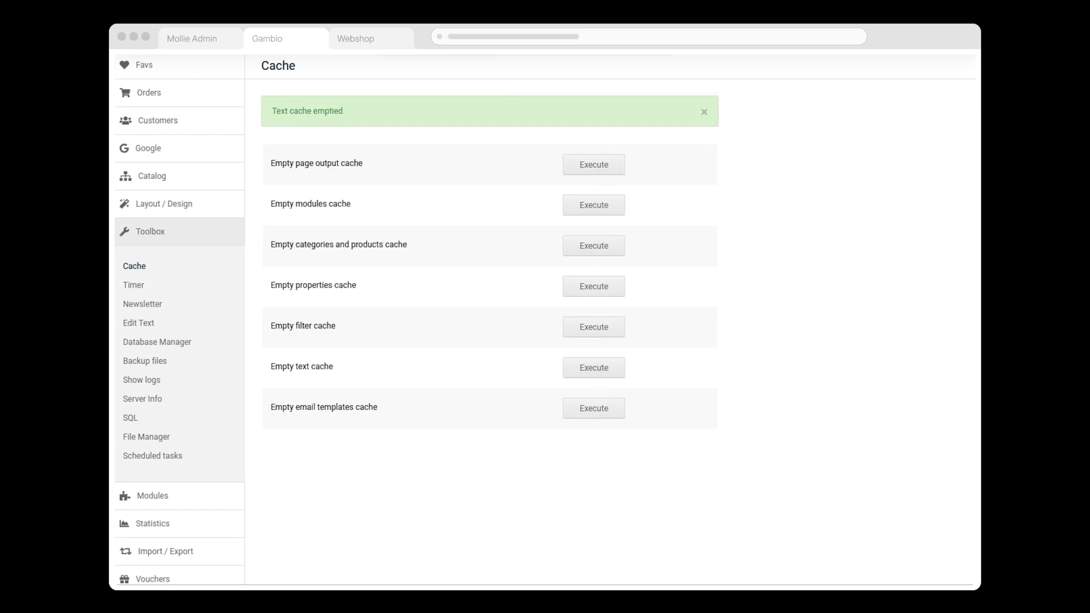
pyautogui.moveTo(157, 497)
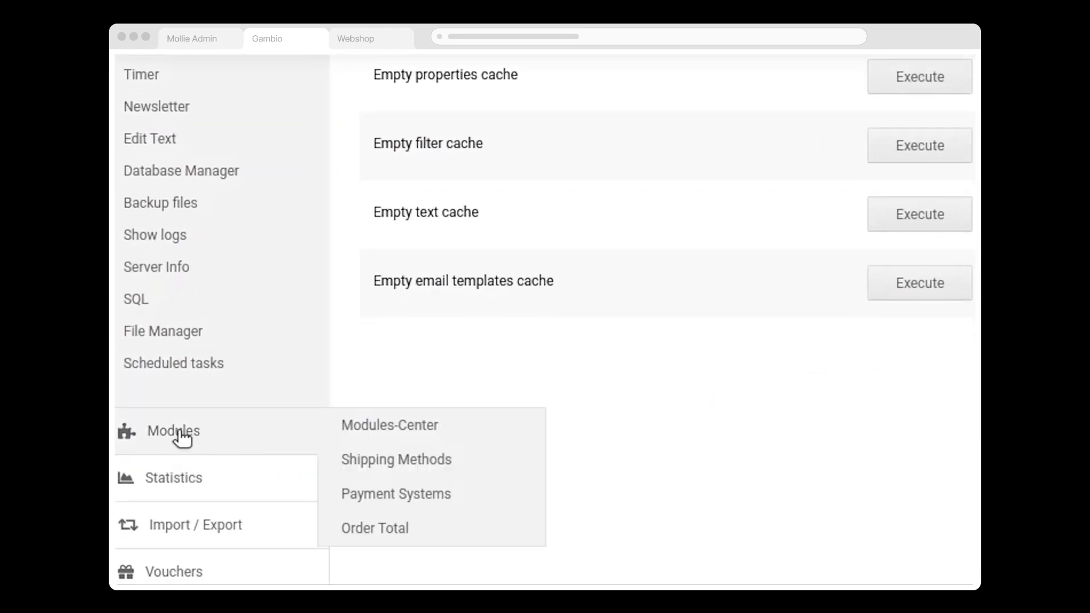
# - Install Mollie 2.0.9 from the Modules-Center and open its configuration page with empty API keys
pyautogui.click(353, 435)
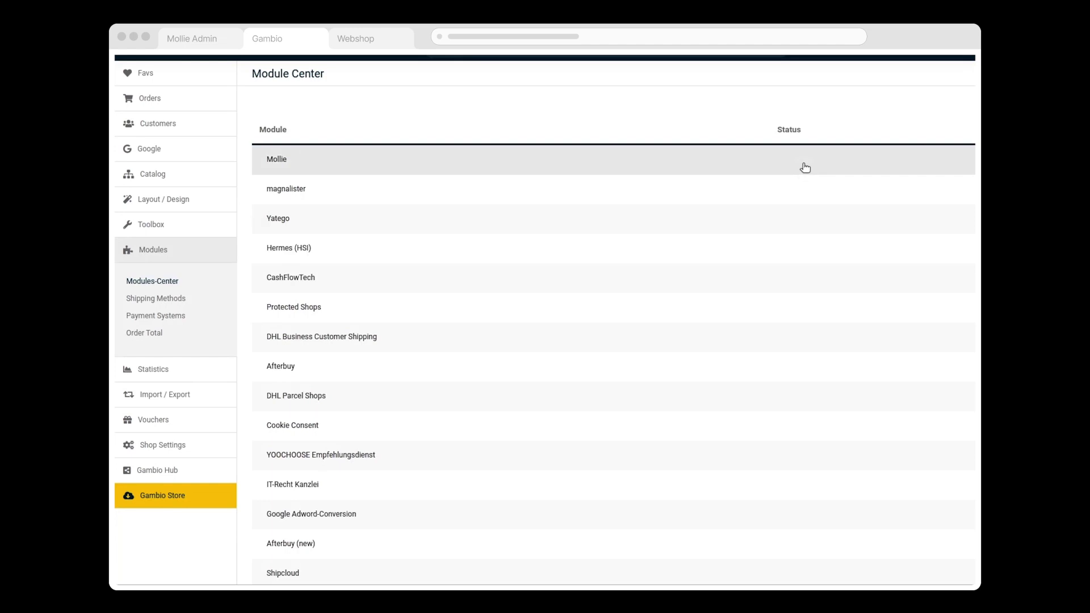
pyautogui.click(805, 168)
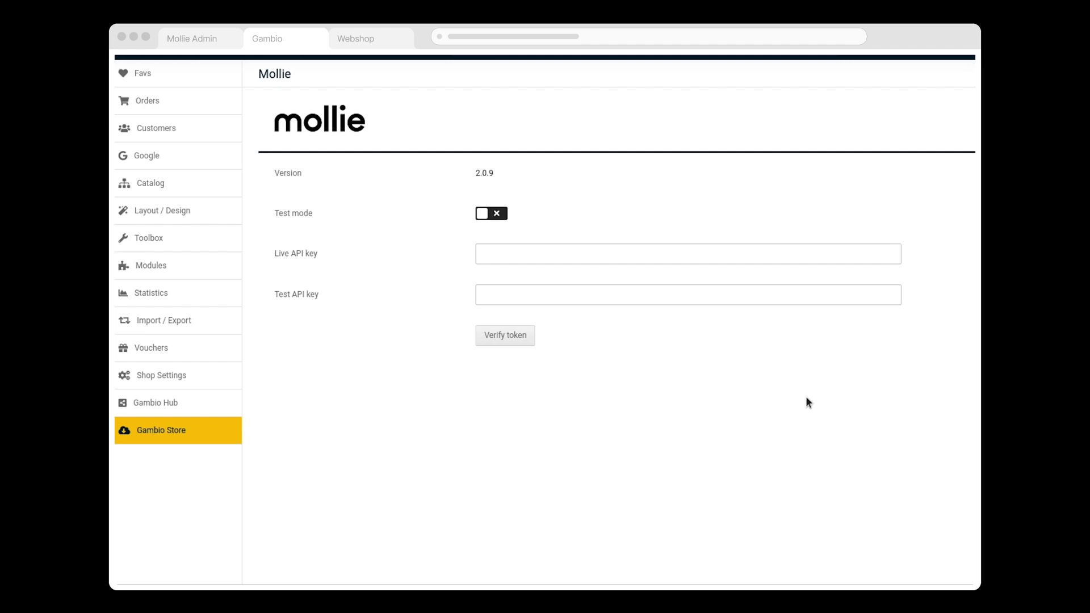
pyautogui.hscroll(5, 759, 342)
pyautogui.moveTo(717, 295)
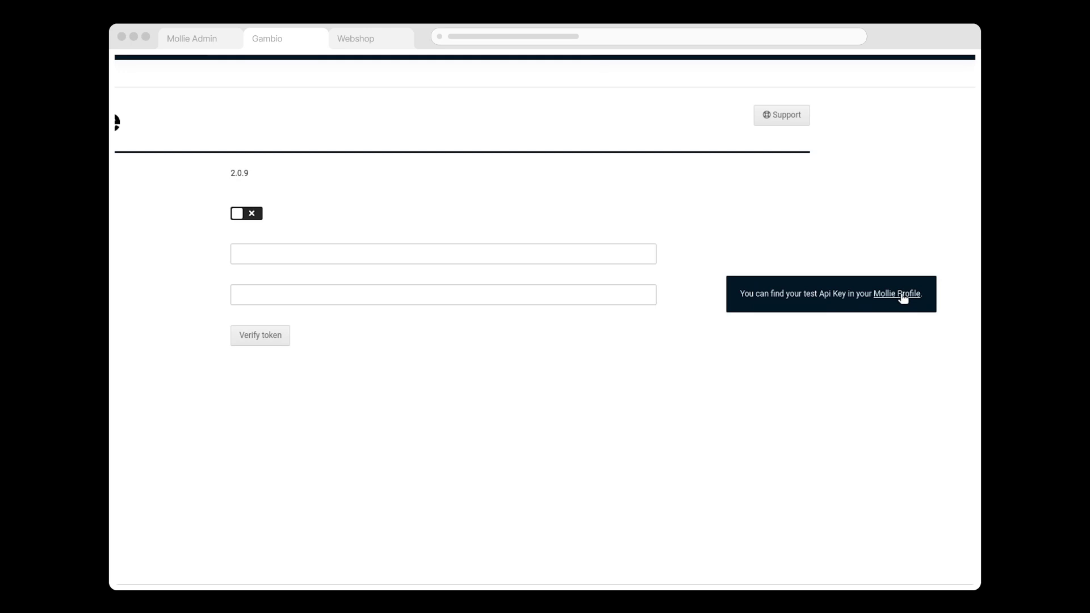
pyautogui.click(901, 294)
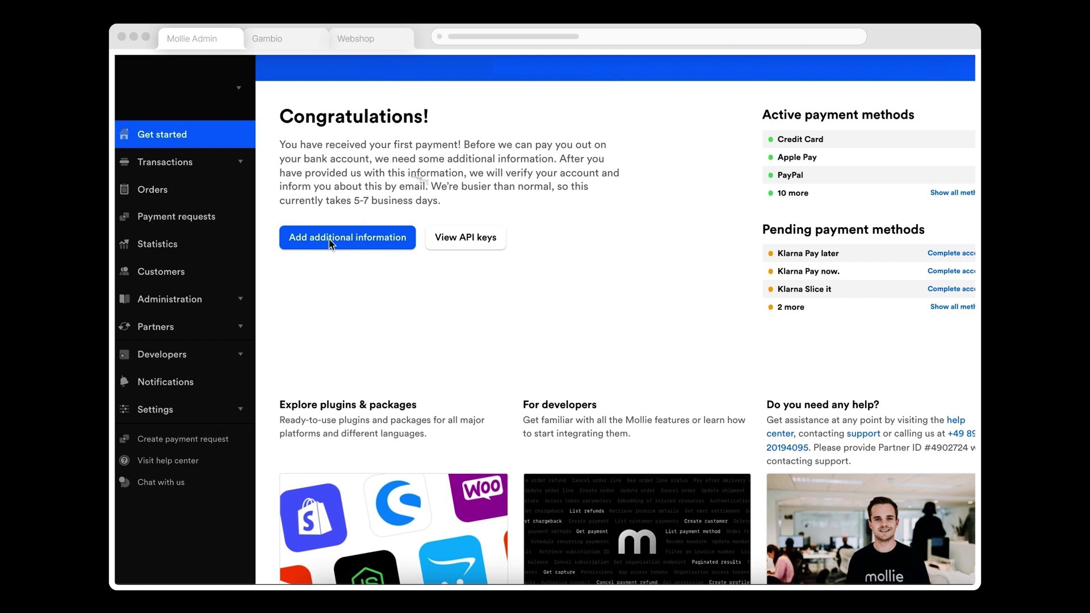
# - Copy the Test API key from Mollie's Developers > API keys page
pyautogui.click(210, 353)
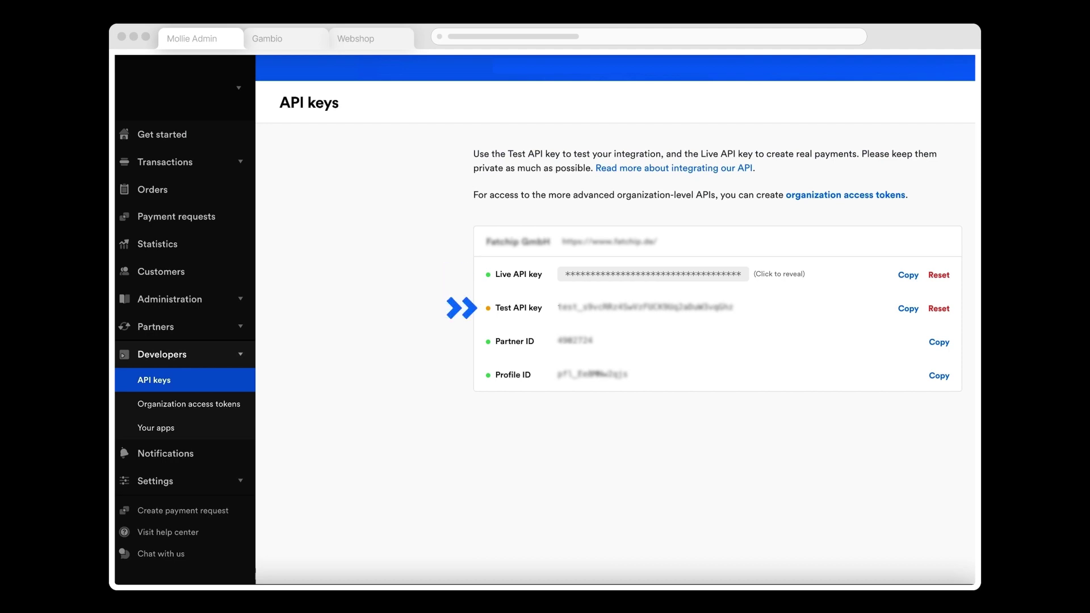
pyautogui.click(908, 309)
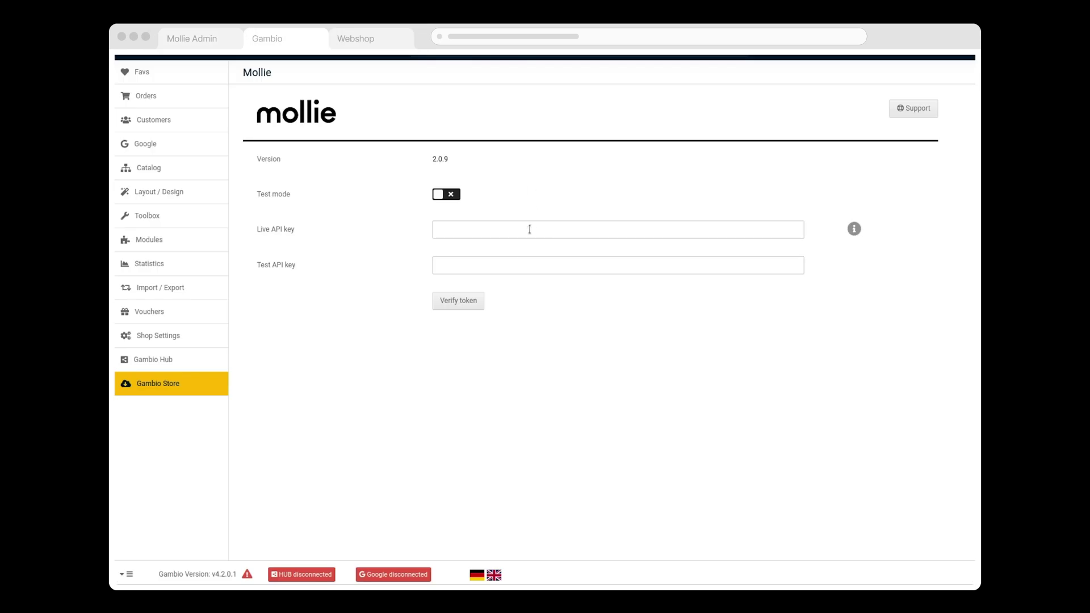
# - Paste the test API key into Gambio's Mollie settings, enable test mode, and verify the token
pyautogui.click(523, 263)
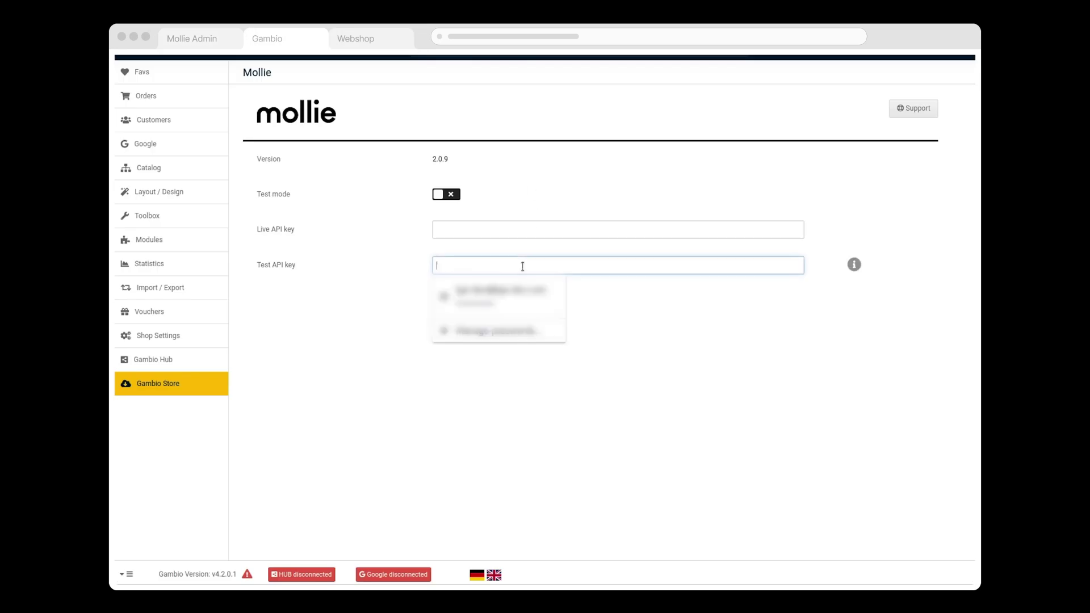
pyautogui.press('super+v')
pyautogui.press('super+v')
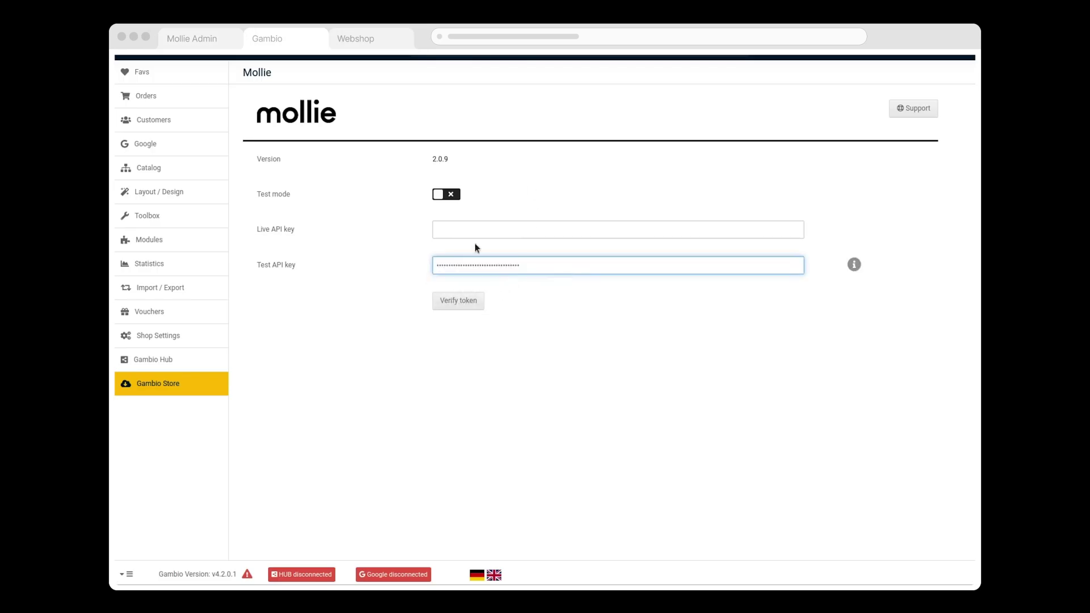
pyautogui.click(451, 196)
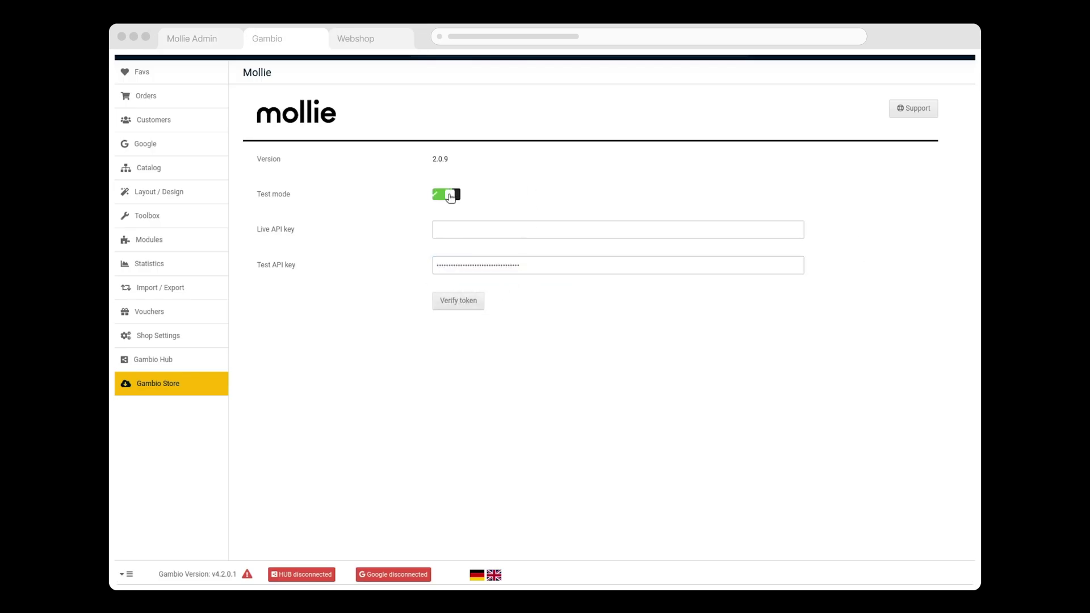
pyautogui.click(461, 301)
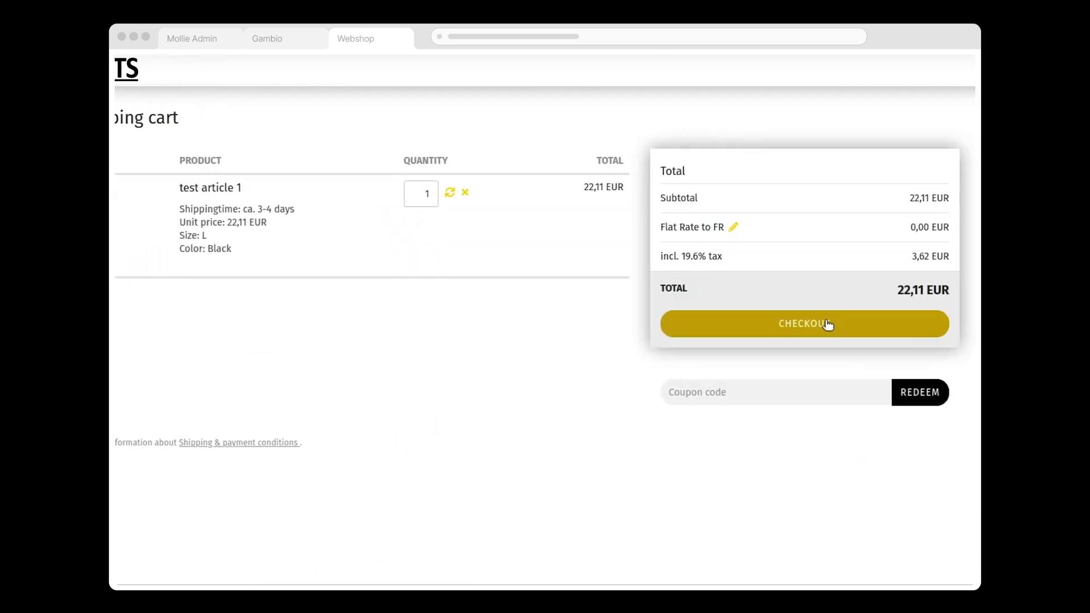
# - Check out the cart with flat-rate shipping through to the order confirmation page
pyautogui.click(826, 322)
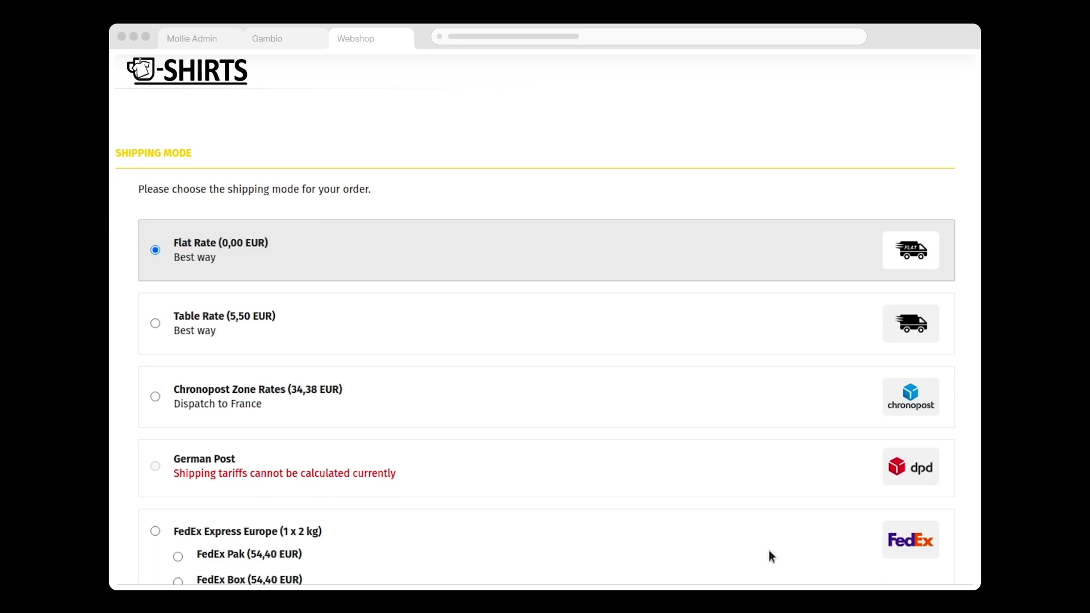
pyautogui.scroll(-2, 862, 554)
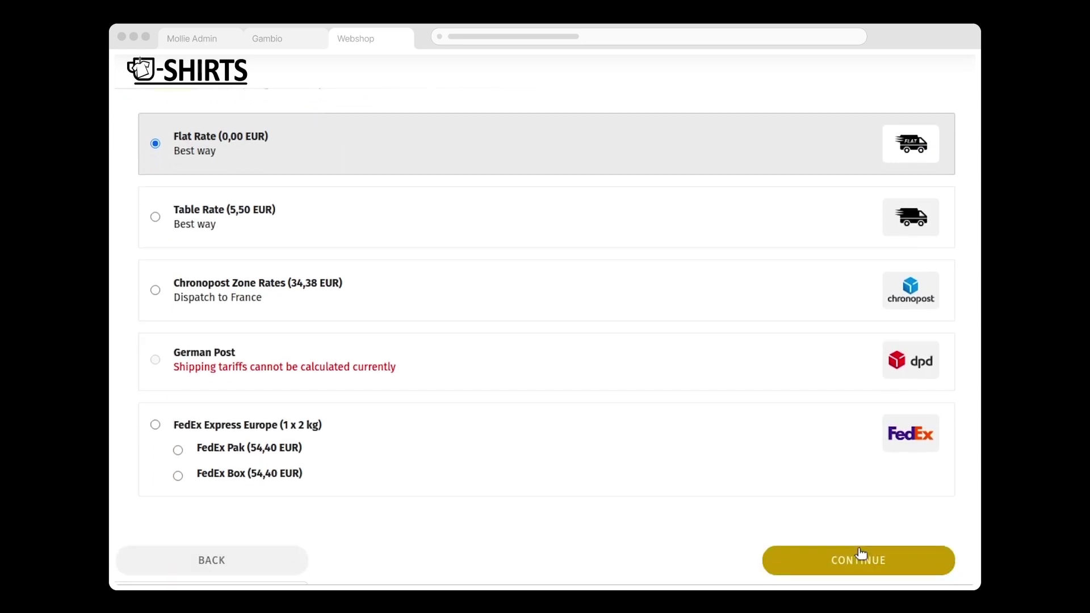
pyautogui.click(859, 559)
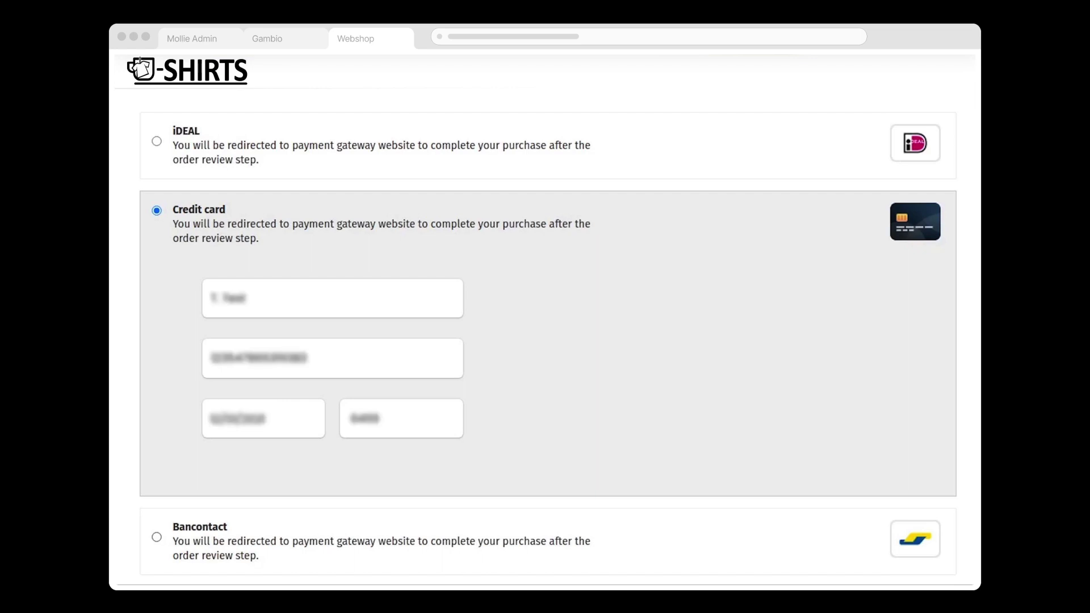
pyautogui.scroll(-15, 914, 417)
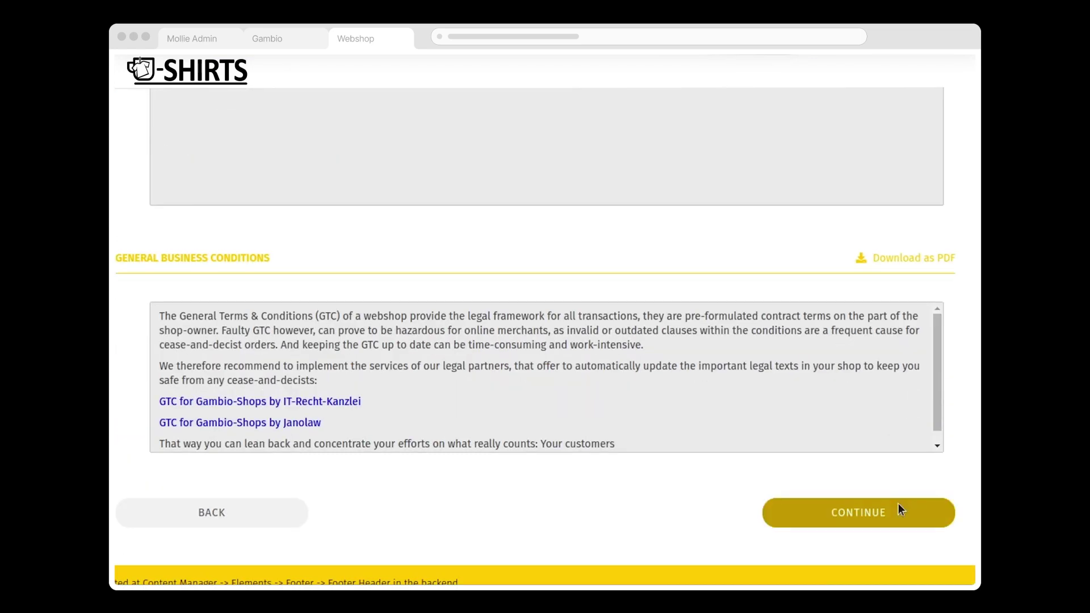
pyautogui.click(898, 504)
# - Place the order with obligation to pay and mark the Mollie test payment as Paid
pyautogui.scroll(-3, 877, 489)
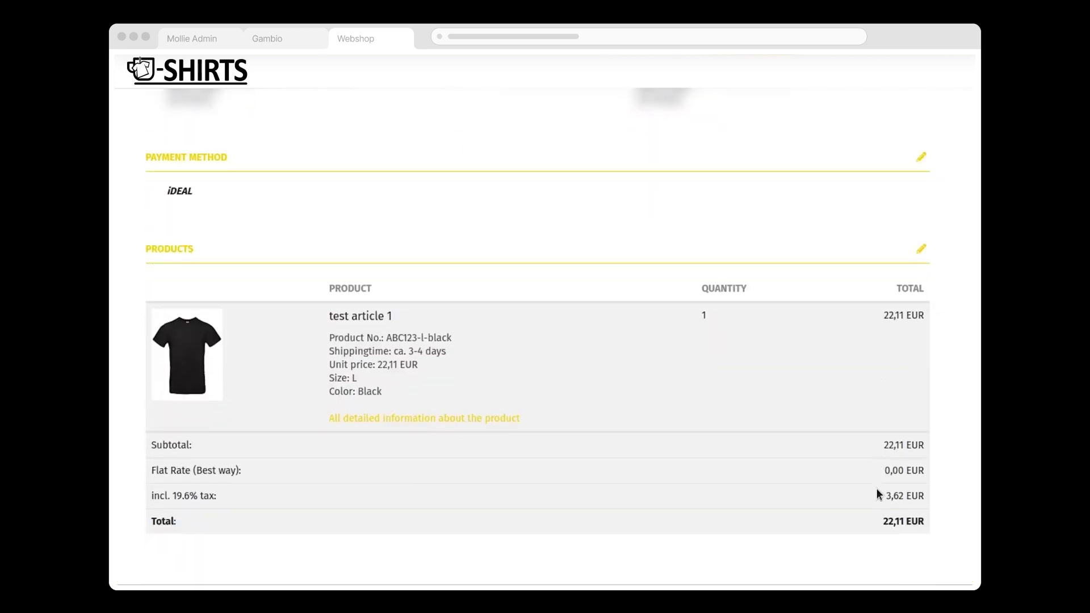
pyautogui.scroll(-2, 877, 495)
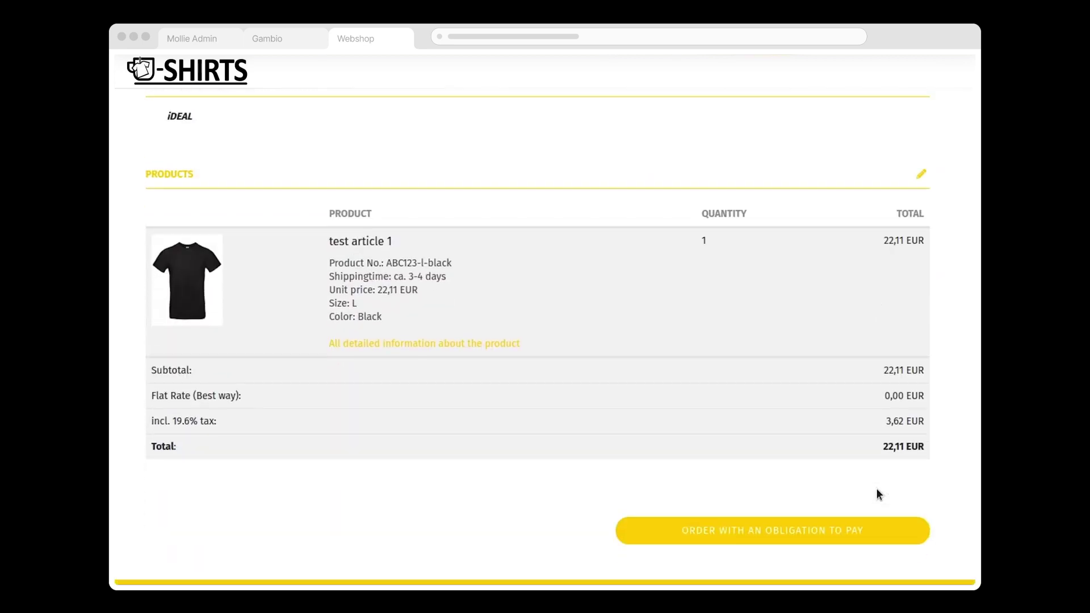
pyautogui.click(871, 532)
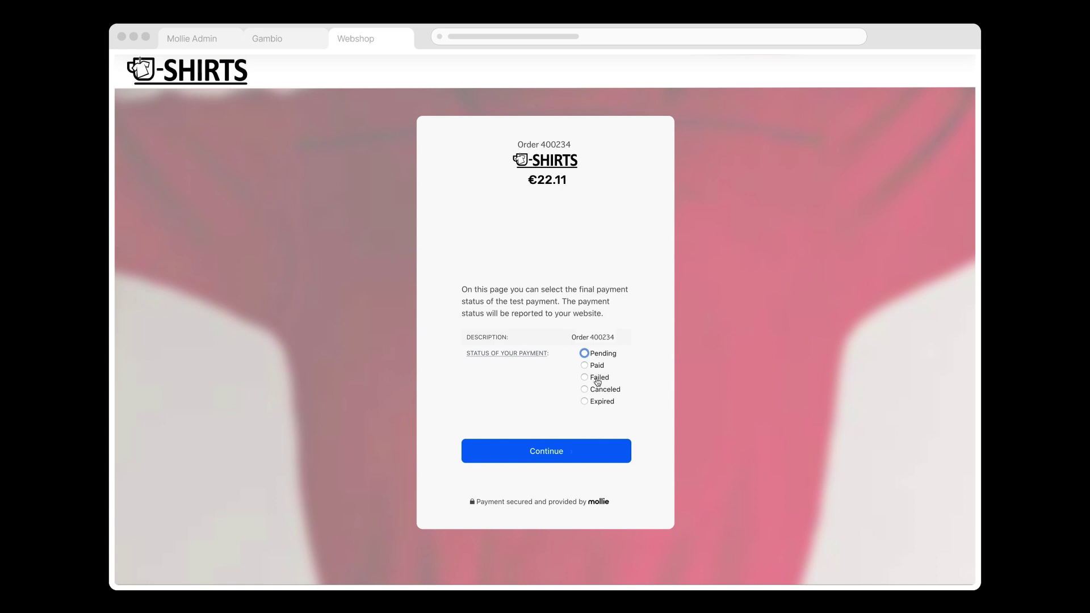
pyautogui.click(584, 366)
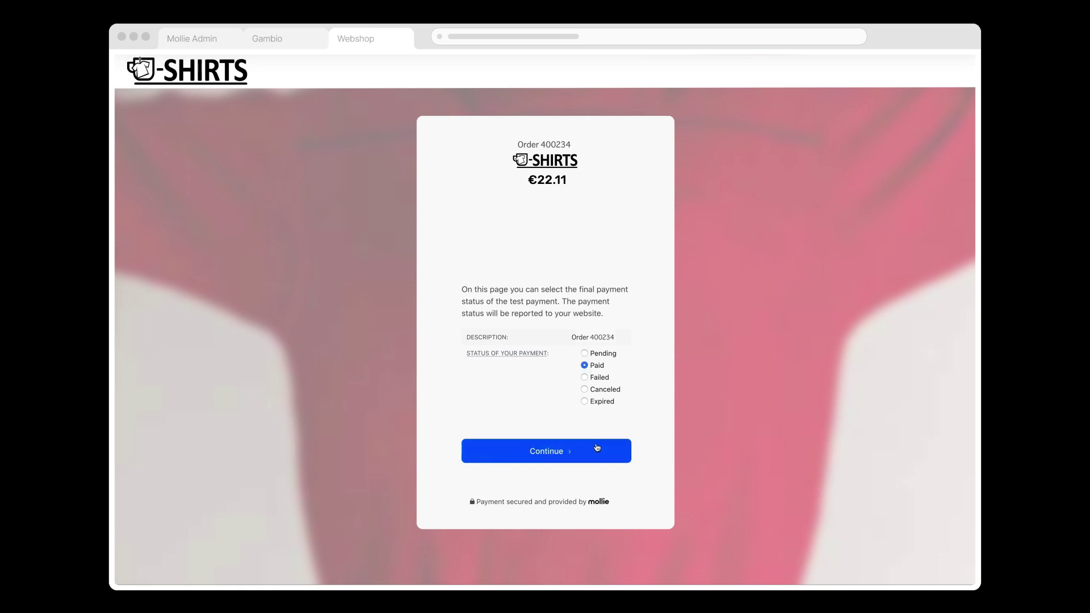
pyautogui.click(577, 453)
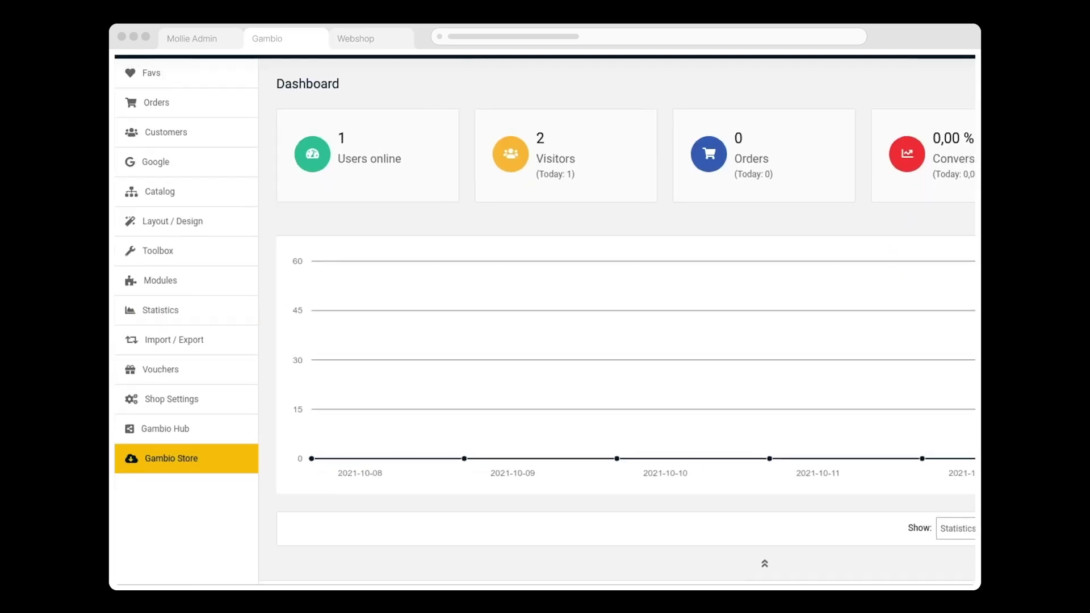
# - Open Gambio's orders list to confirm new order 400234 for 22,11 EUR
pyautogui.moveTo(221, 114)
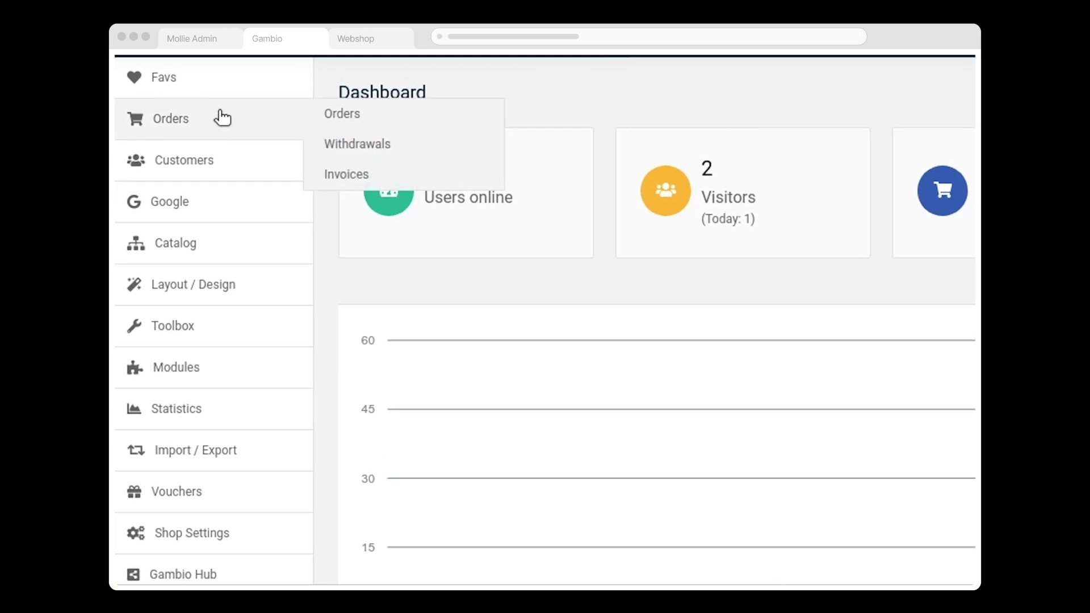
pyautogui.click(358, 115)
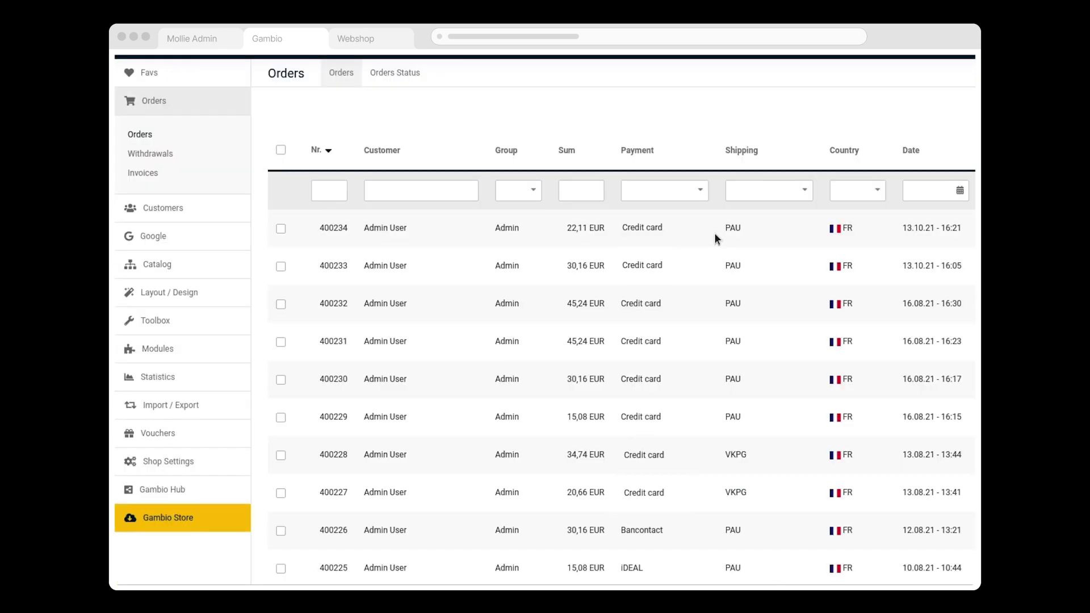
pyautogui.moveTo(329, 232)
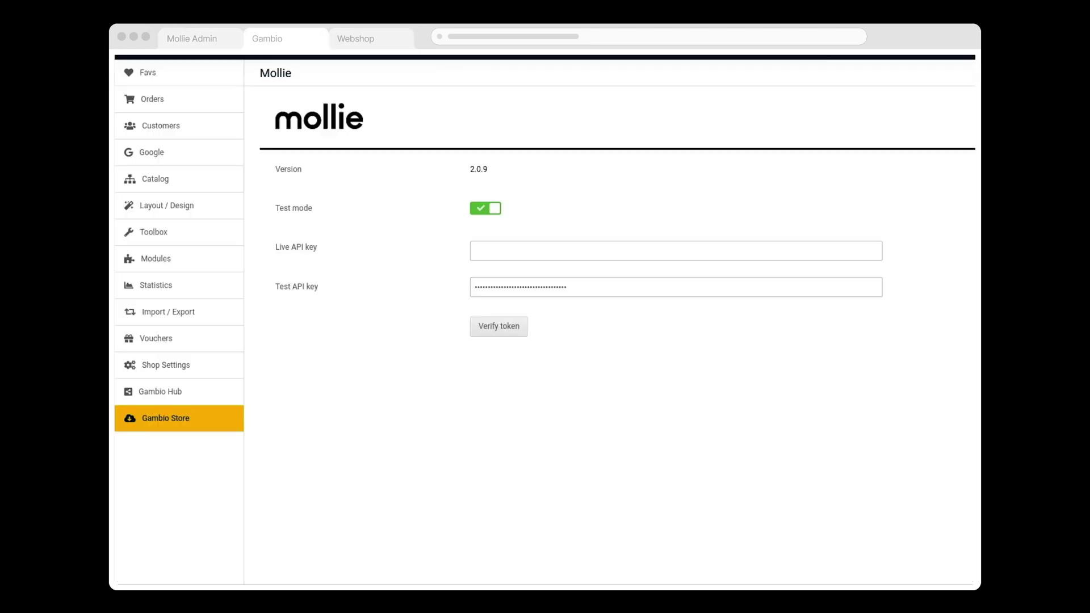
# - Paste the live API key, switch test mode off, and verify the Mollie token
pyautogui.click(570, 252)
pyautogui.hotkey('ctrl', 'v')
pyautogui.click(490, 210)
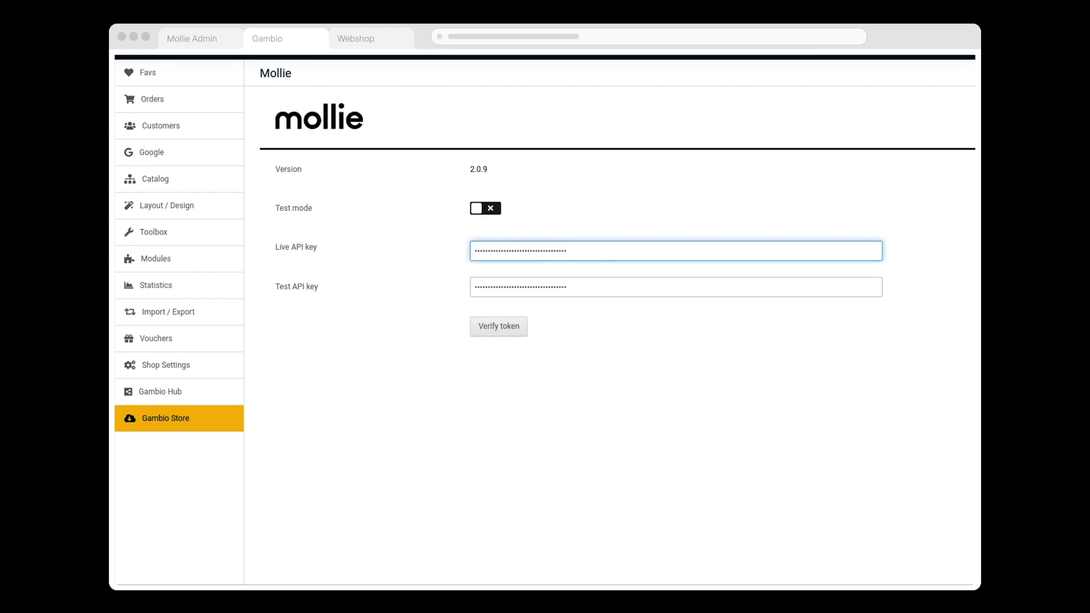
pyautogui.click(503, 333)
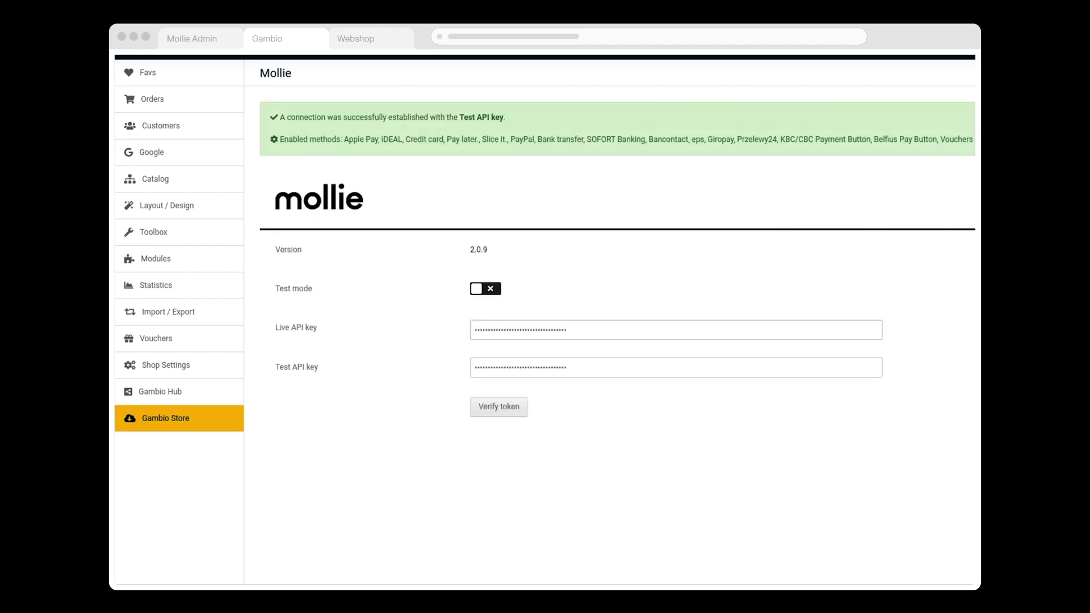